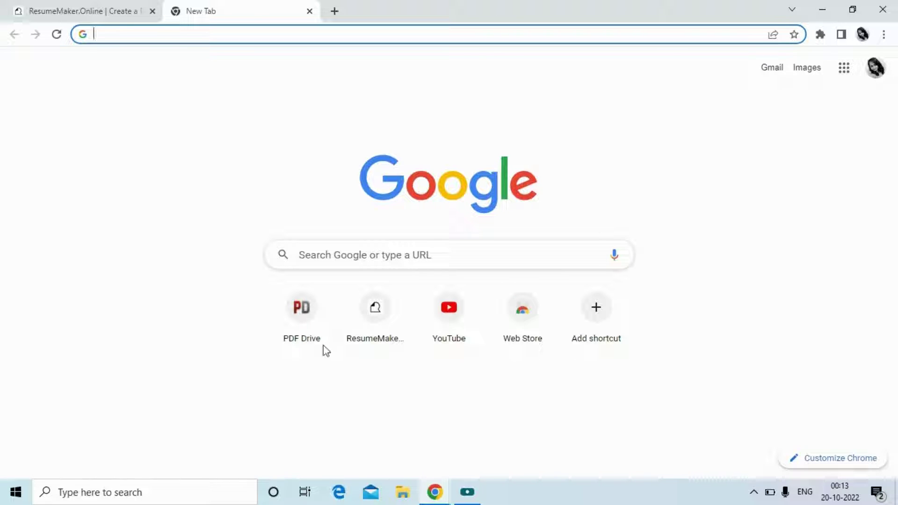
# Switch to the ResumeMaker.Online tab and start a new resume from the home page
pyautogui.click(50, 17)
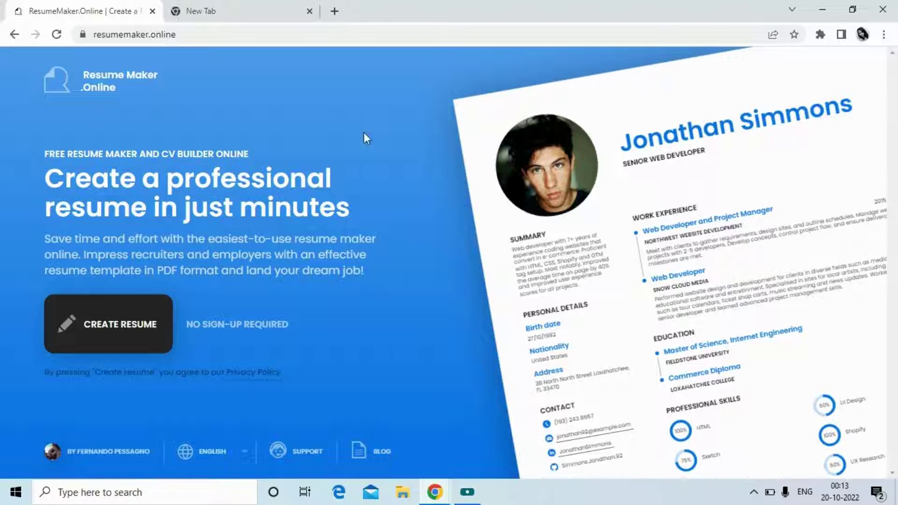
pyautogui.click(184, 34)
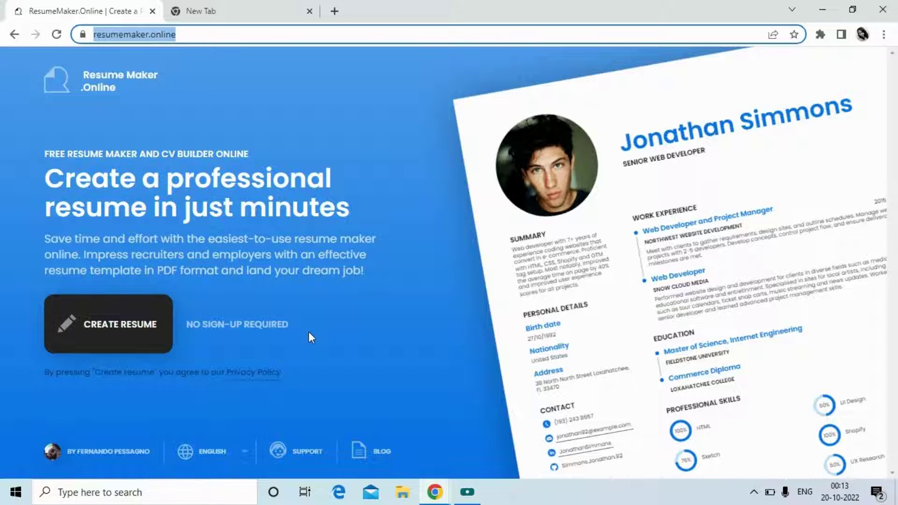
pyautogui.click(134, 334)
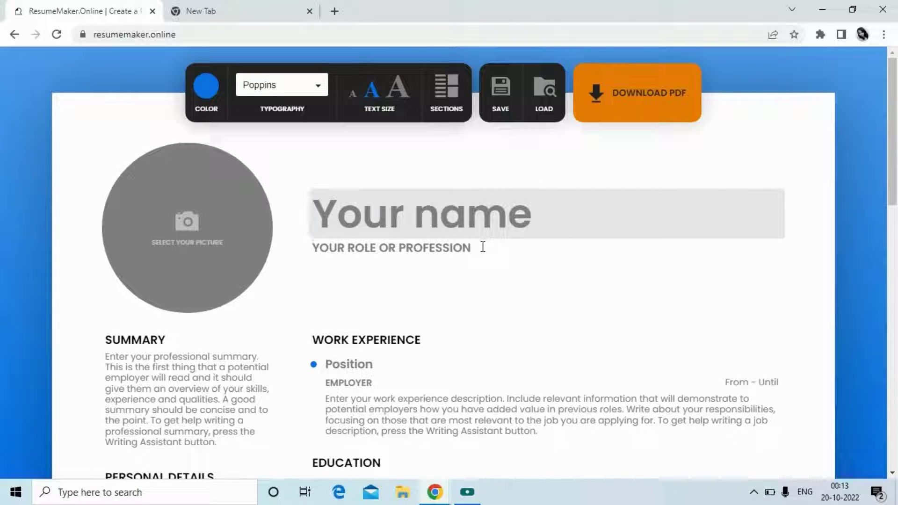
# Scroll down through the blank resume template and back up to the top
pyautogui.scroll(-2, 491, 260)
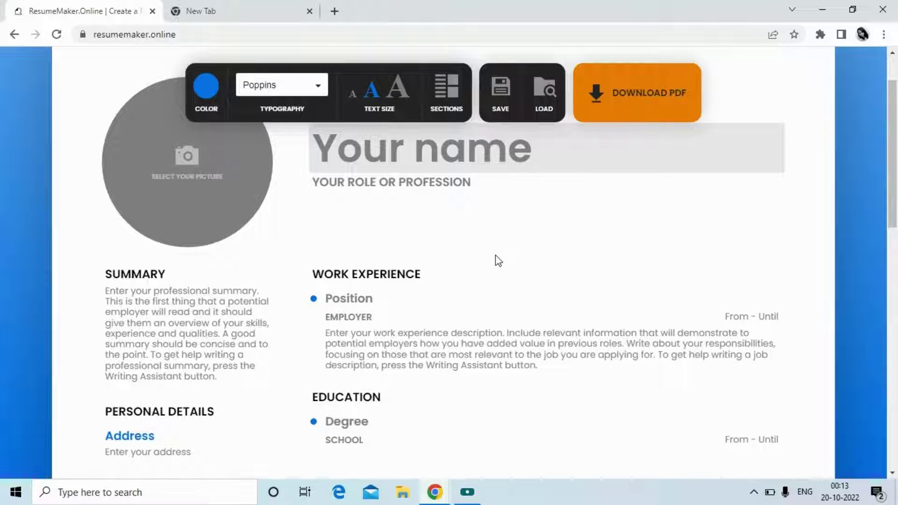
pyautogui.scroll(-1, 209, 323)
pyautogui.scroll(-2, 209, 323)
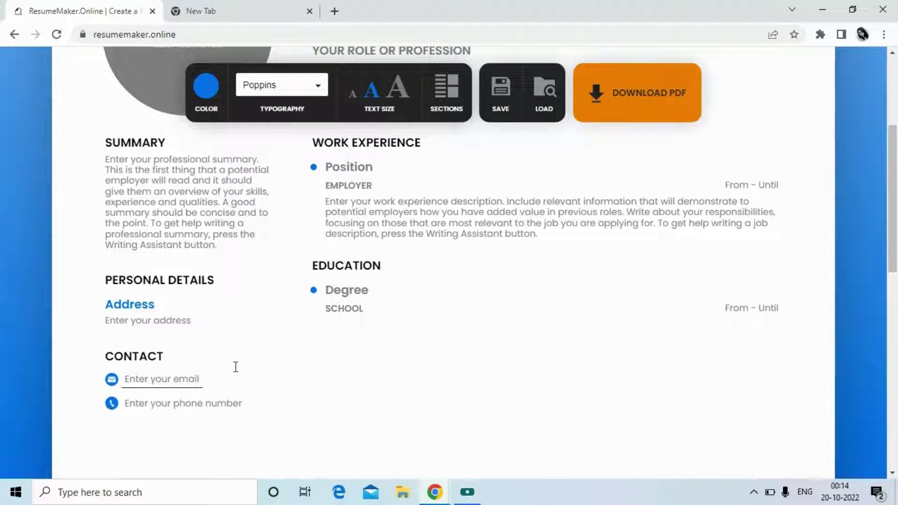
pyautogui.scroll(-5, 342, 376)
pyautogui.scroll(-2, 374, 262)
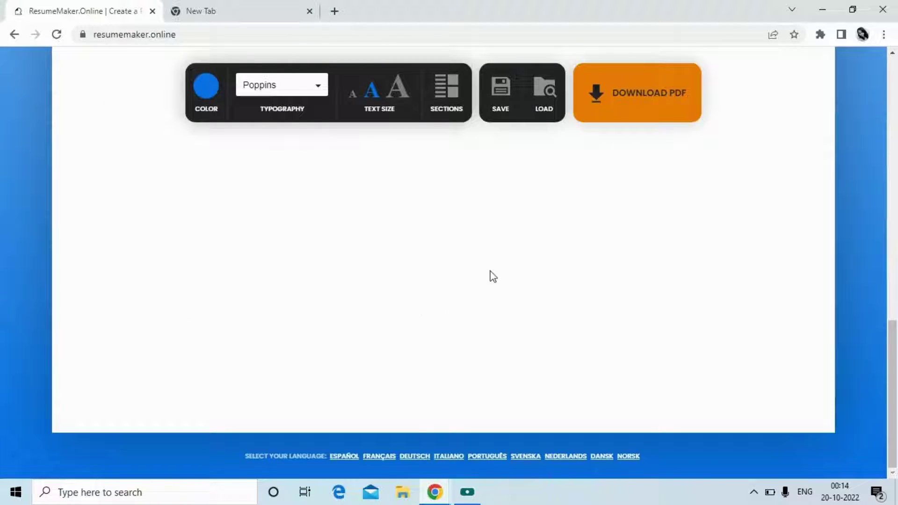
pyautogui.scroll(3, 482, 252)
pyautogui.scroll(6, 374, 233)
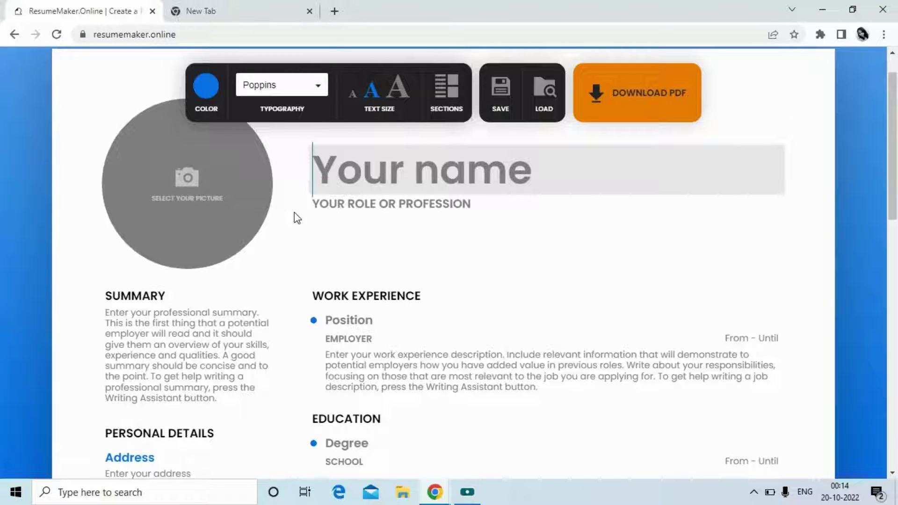
# Add Birth Date, Nationality and Marital Status entries to the personal details
pyautogui.click(448, 108)
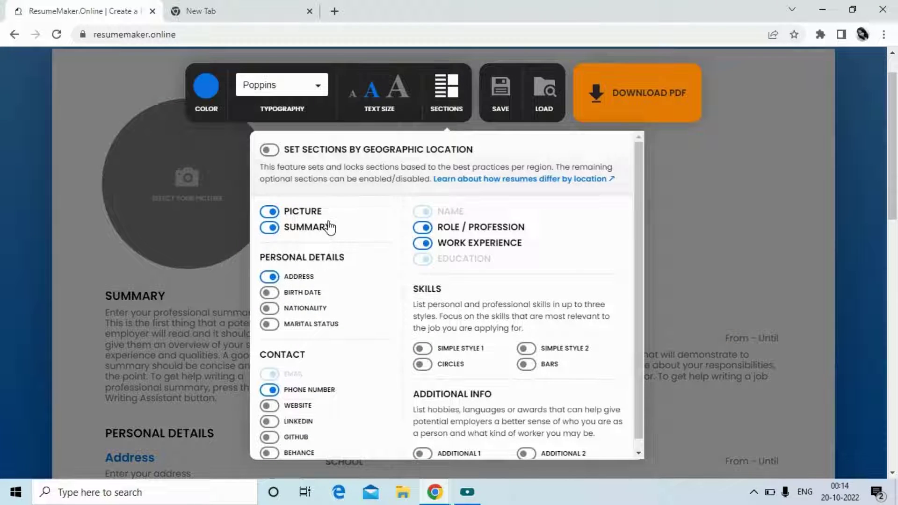
pyautogui.scroll(-1, 336, 262)
pyautogui.click(269, 281)
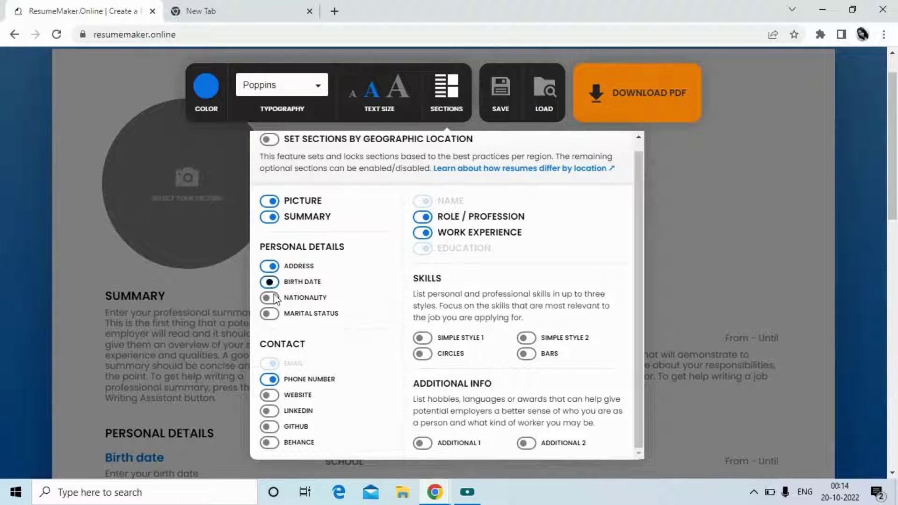
pyautogui.click(268, 299)
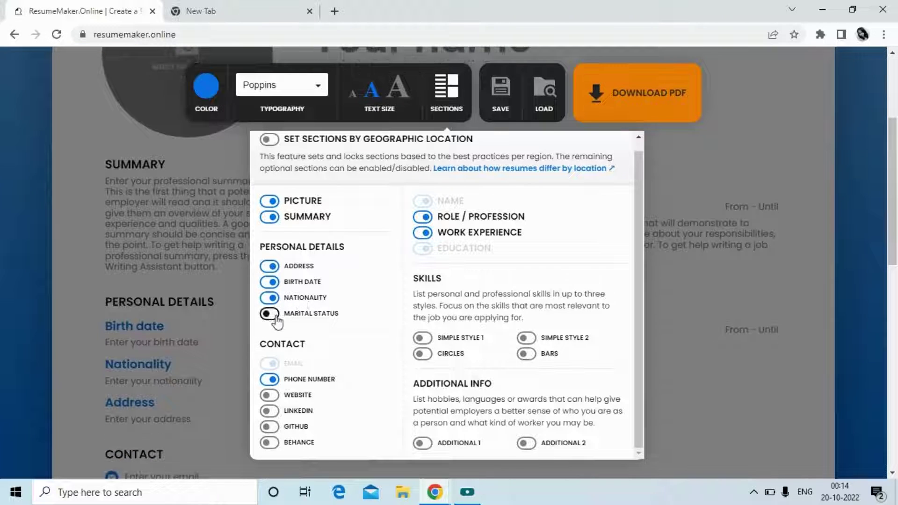
pyautogui.click(269, 313)
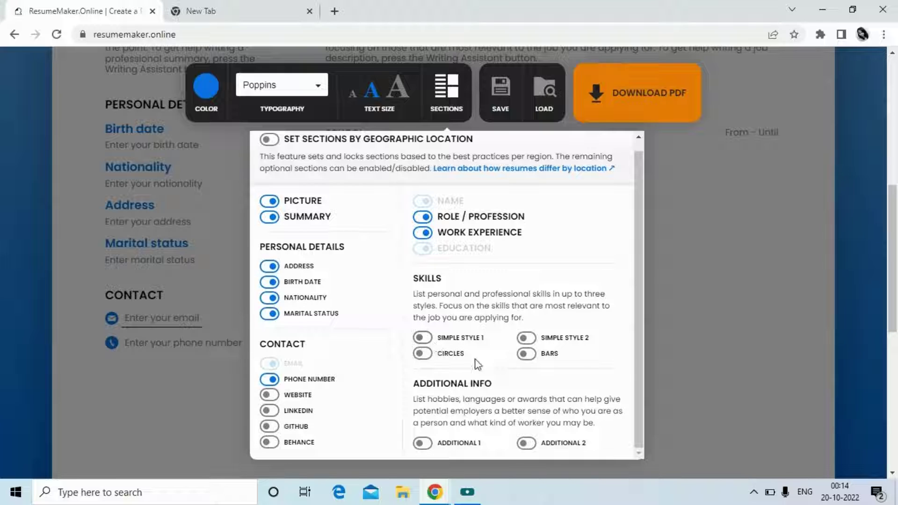
# Add the Simple Style 1 skills section and the Additional 1 info section
pyautogui.scroll(-4, 461, 381)
pyautogui.click(422, 338)
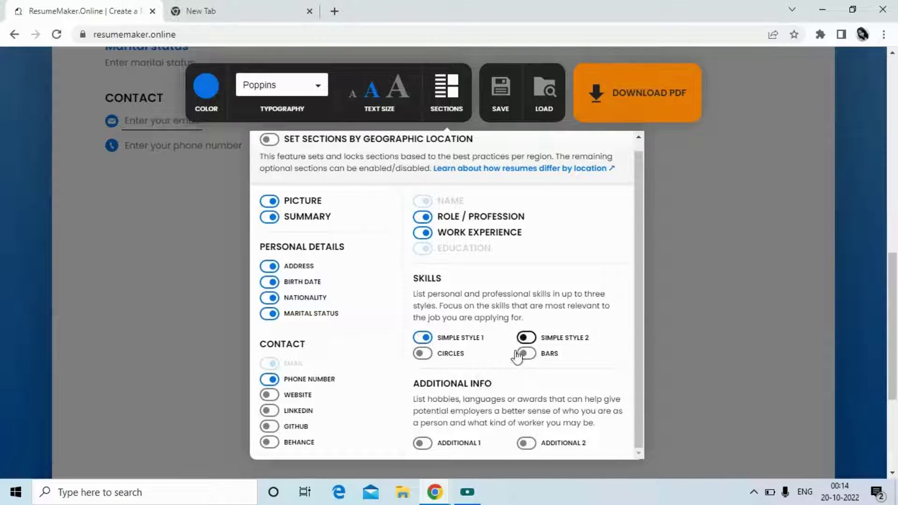
pyautogui.scroll(-1, 476, 377)
pyautogui.click(467, 442)
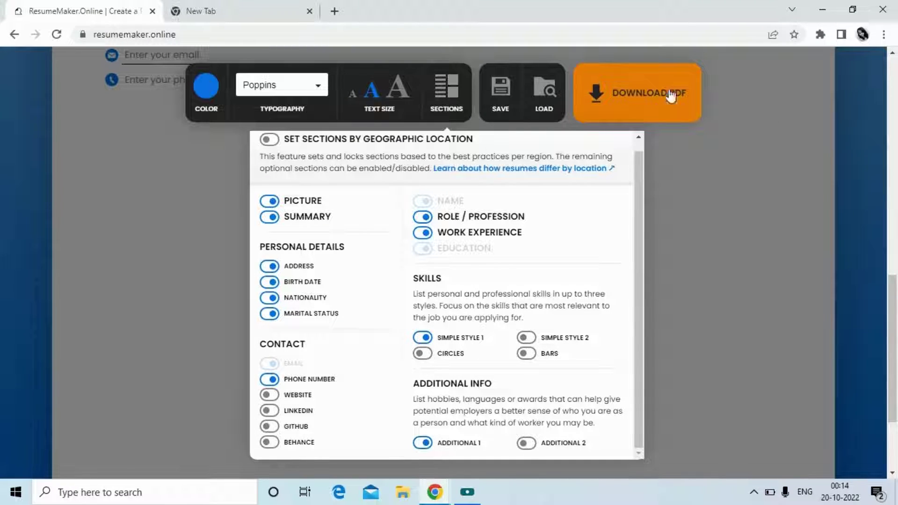
pyautogui.click(688, 198)
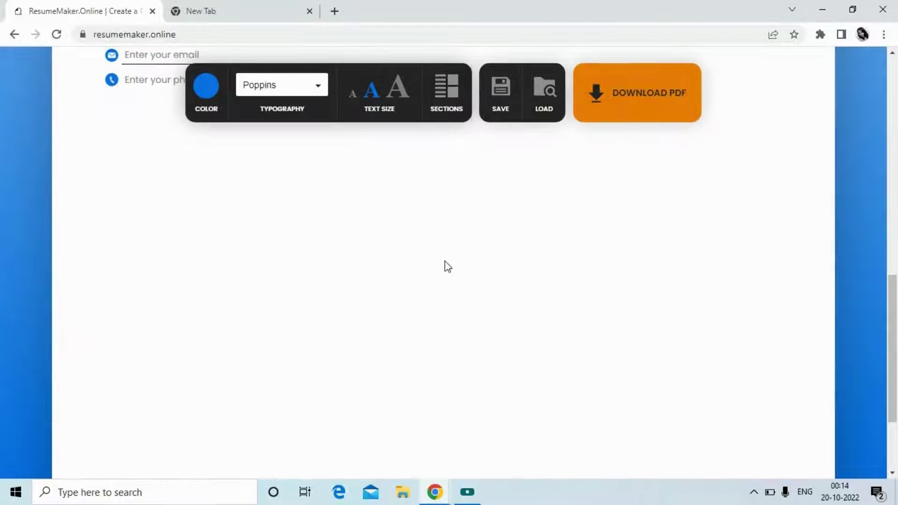
pyautogui.scroll(-7, 458, 275)
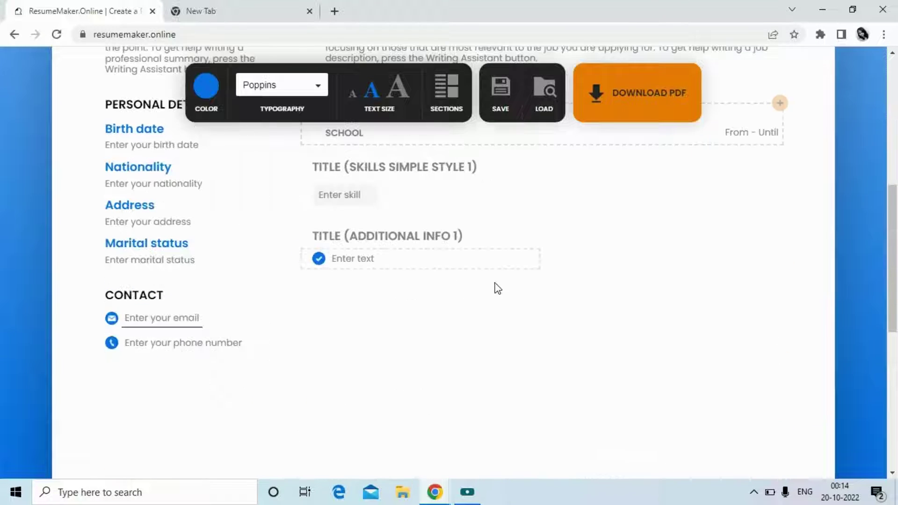
pyautogui.click(130, 144)
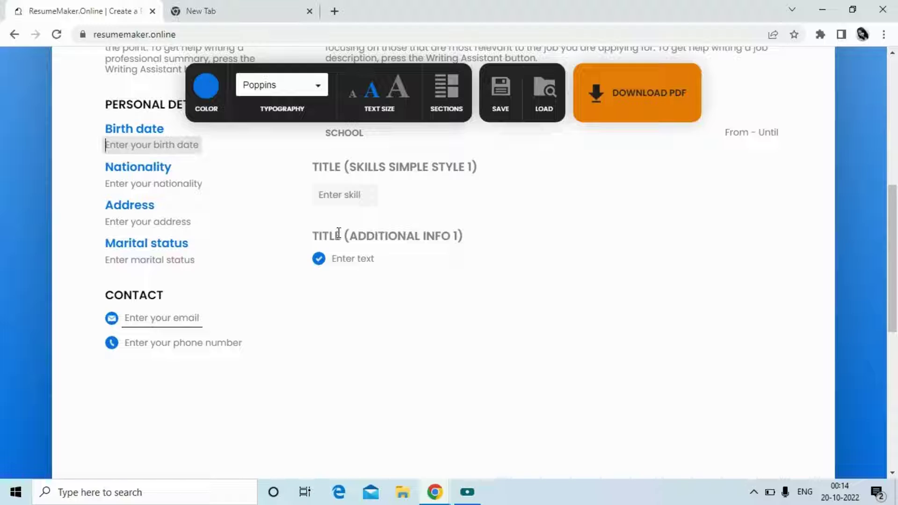
pyautogui.write('09')
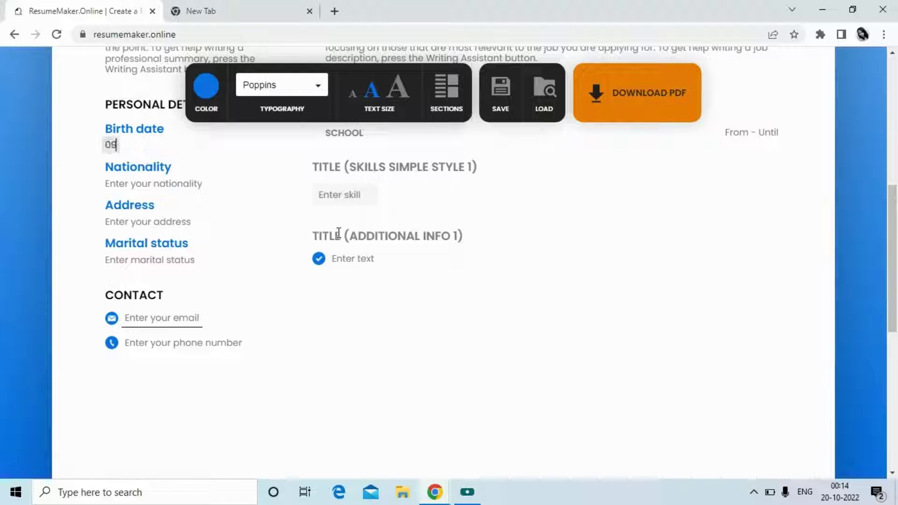
pyautogui.write('-')
pyautogui.write('0')
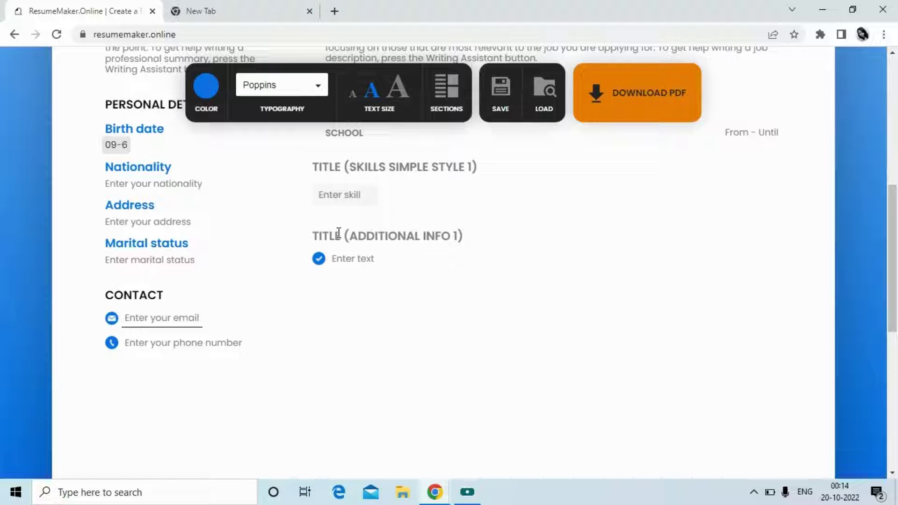
pyautogui.write('6')
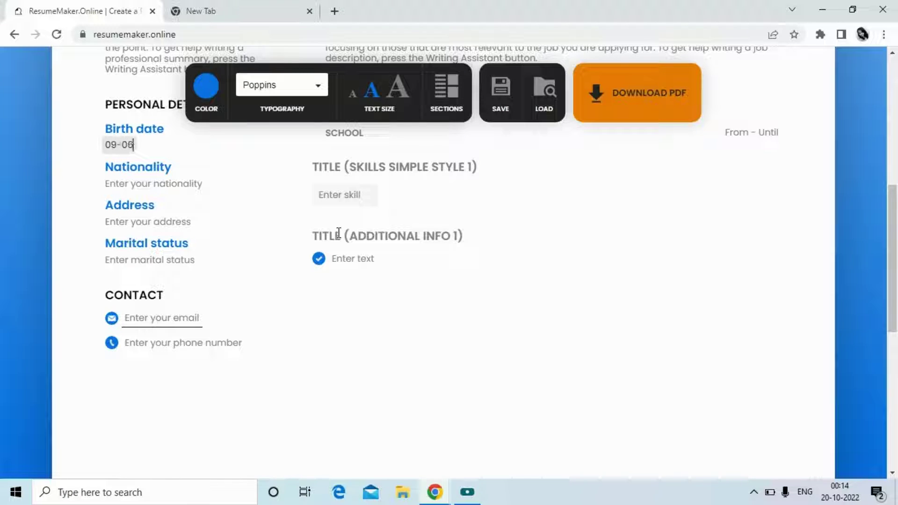
pyautogui.write('-20')
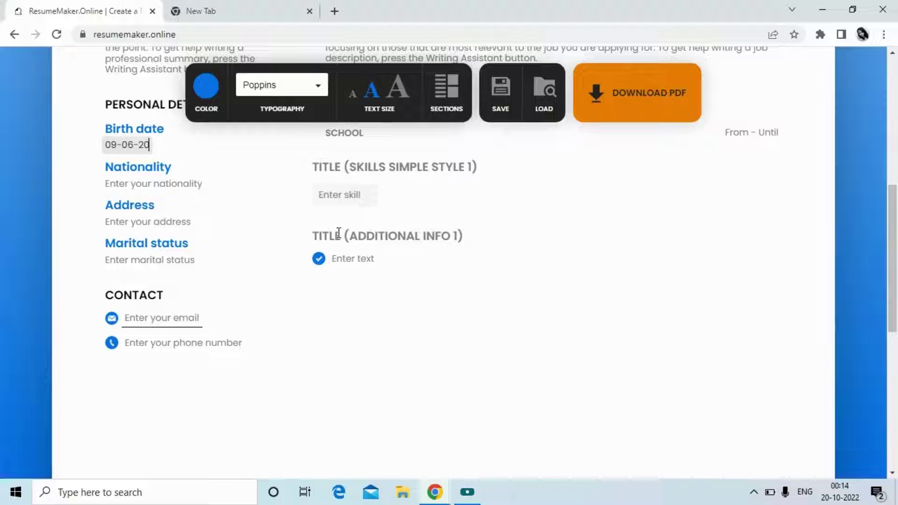
pyautogui.write('0')
pyautogui.write('1')
pyautogui.press('Tab')
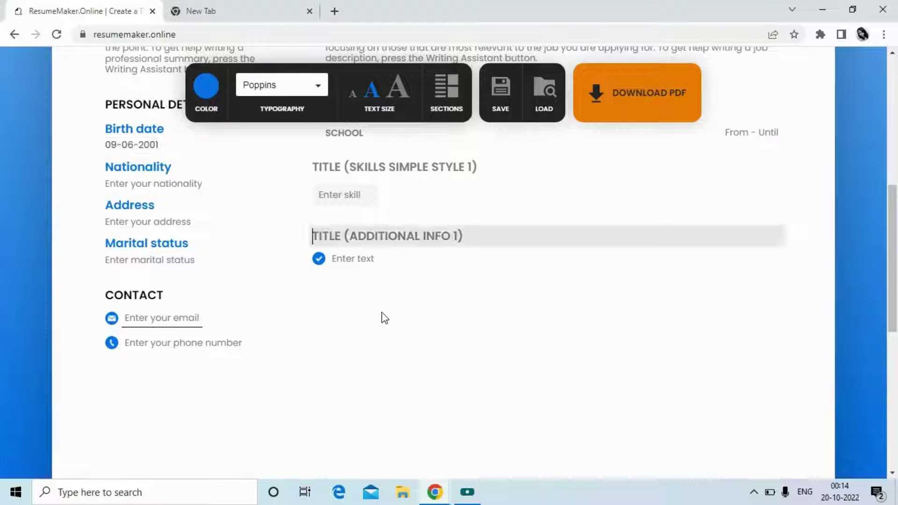
pyautogui.click(179, 177)
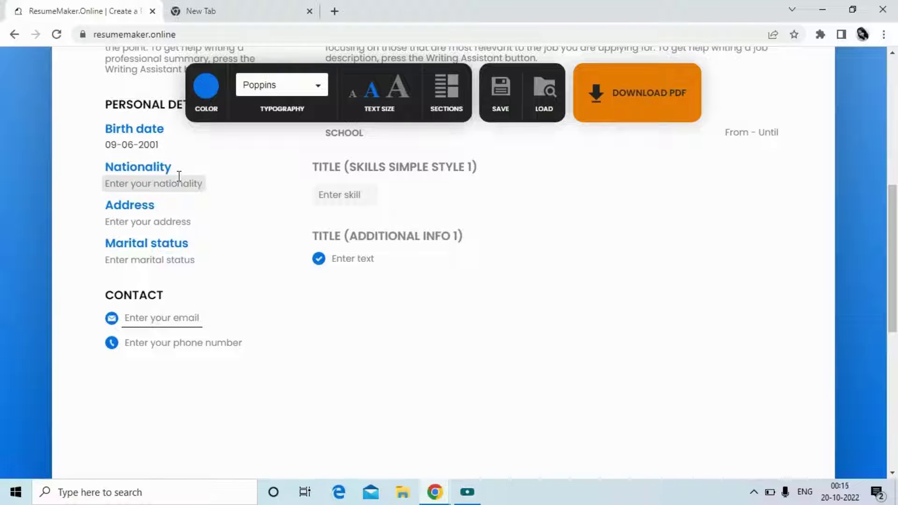
pyautogui.write('indian')
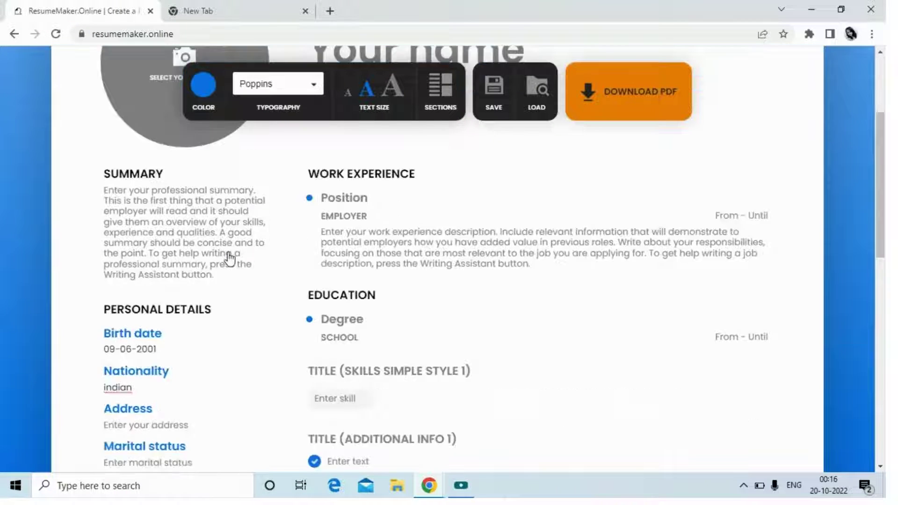
pyautogui.scroll(-3, 229, 257)
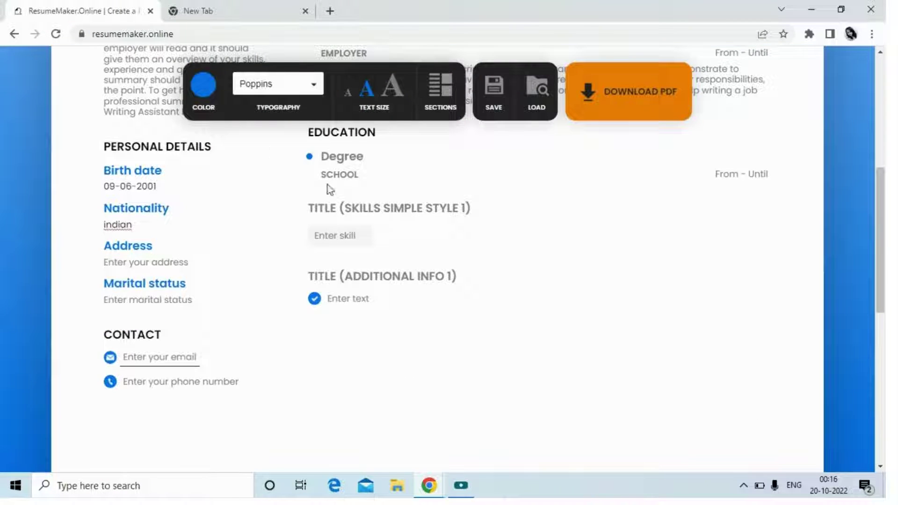
pyautogui.scroll(2, 401, 217)
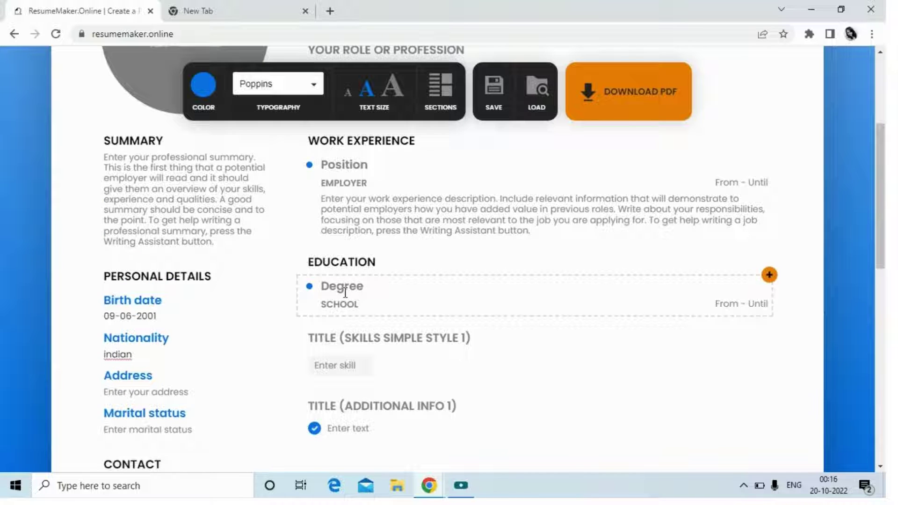
pyautogui.moveTo(534, 196)
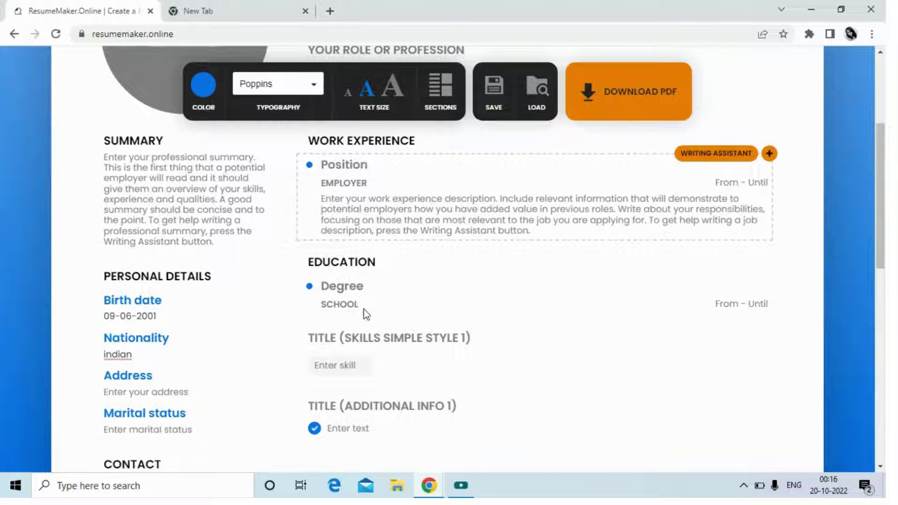
pyautogui.scroll(-1, 478, 309)
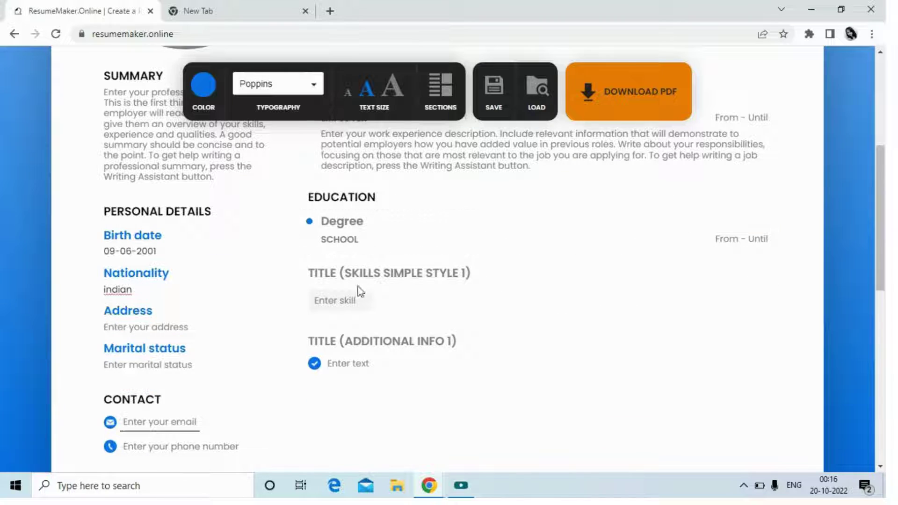
pyautogui.scroll(-2, 357, 287)
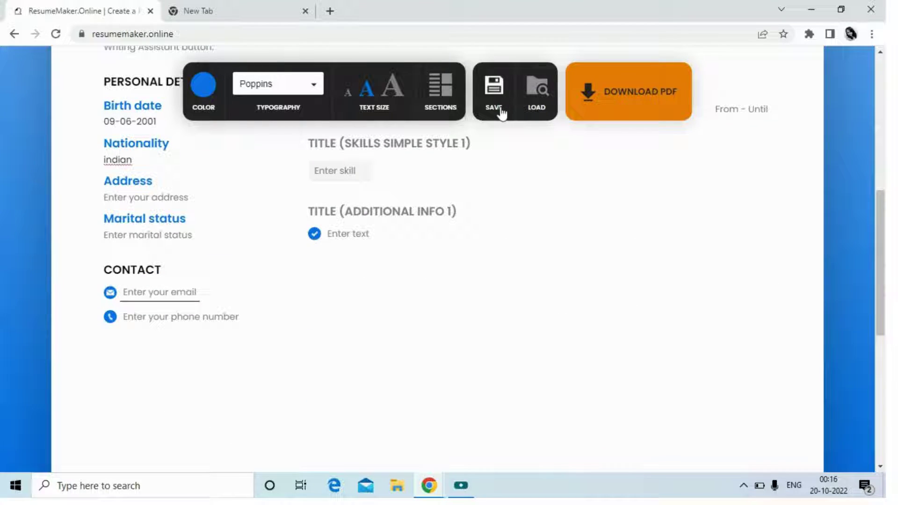
pyautogui.click(613, 108)
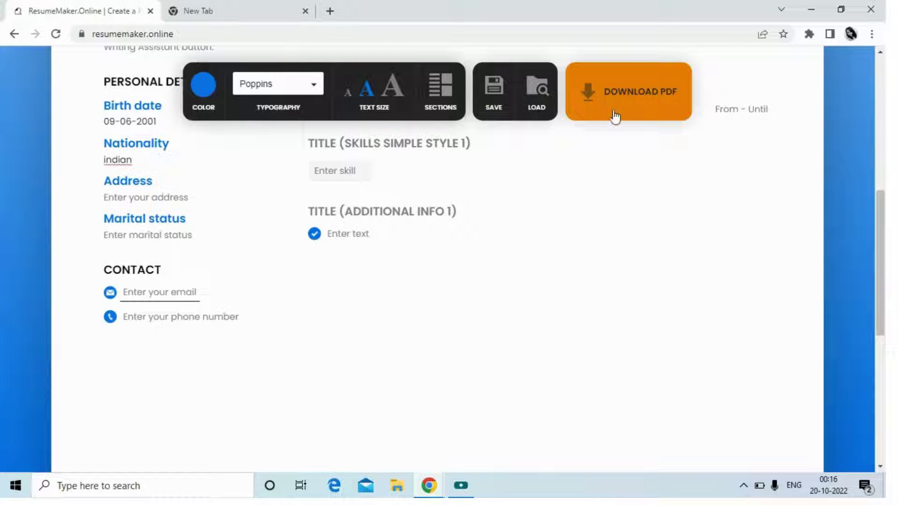
pyautogui.click(203, 85)
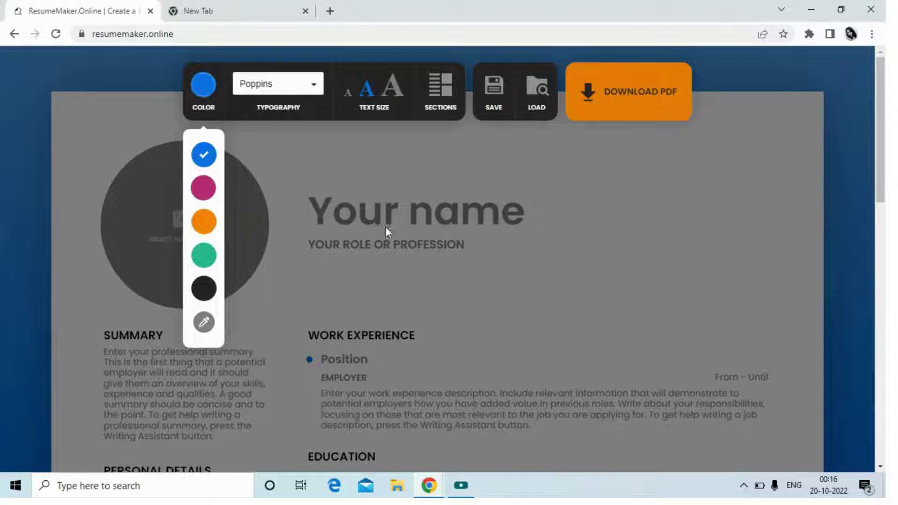
pyautogui.click(271, 135)
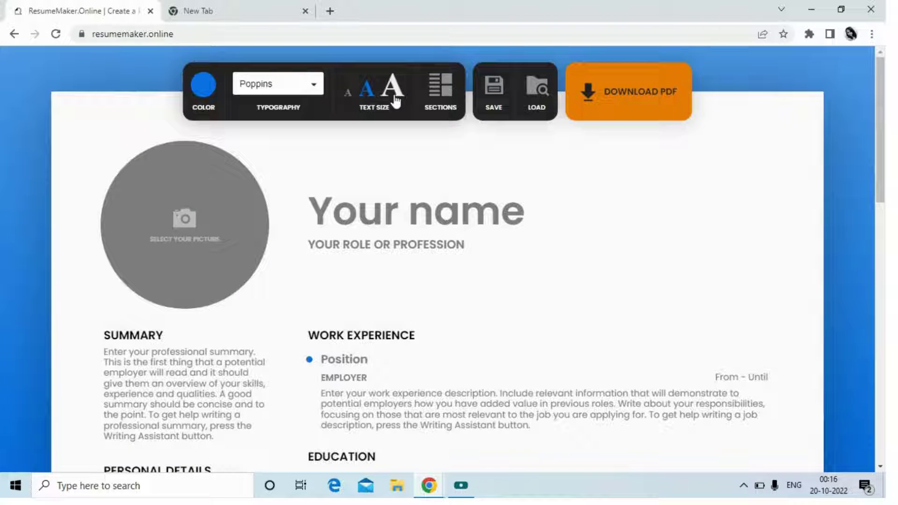
pyautogui.click(440, 101)
pyautogui.scroll(-2, 513, 377)
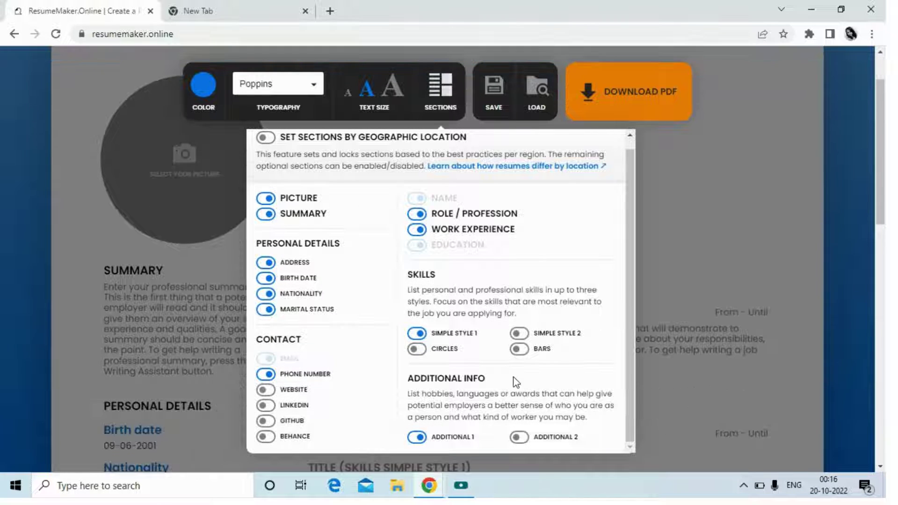
pyautogui.scroll(-2, 511, 371)
pyautogui.scroll(-3, 535, 245)
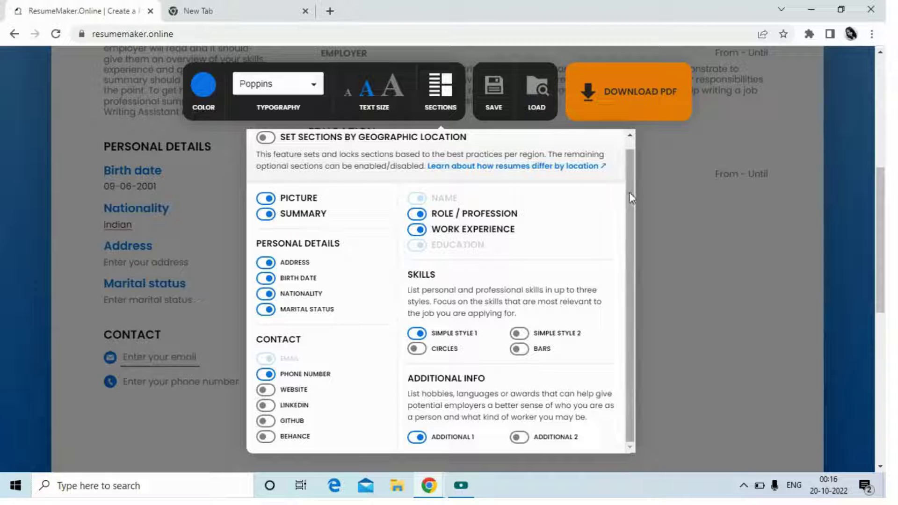
pyautogui.click(218, 232)
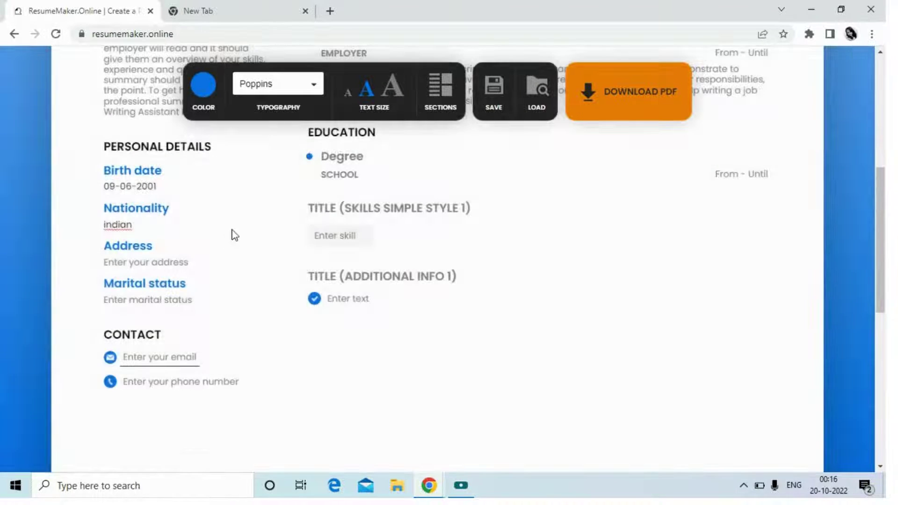
pyautogui.scroll(7, 598, 234)
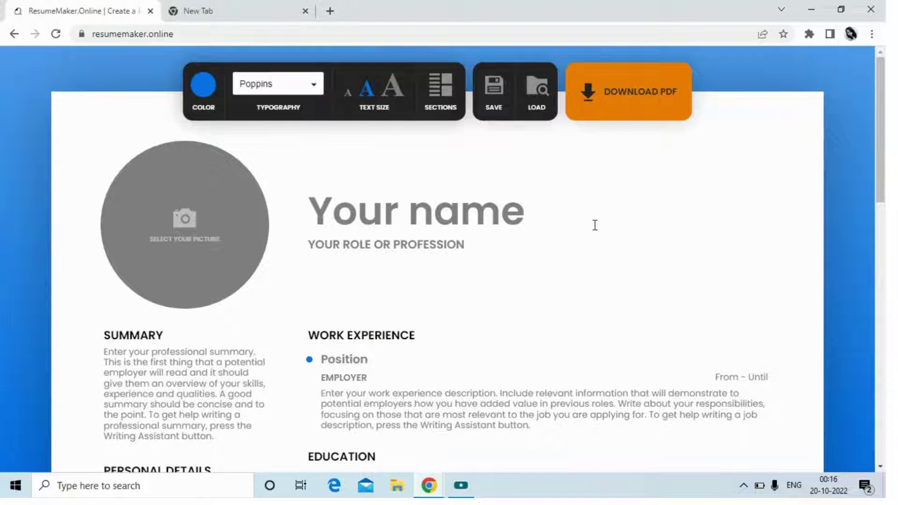